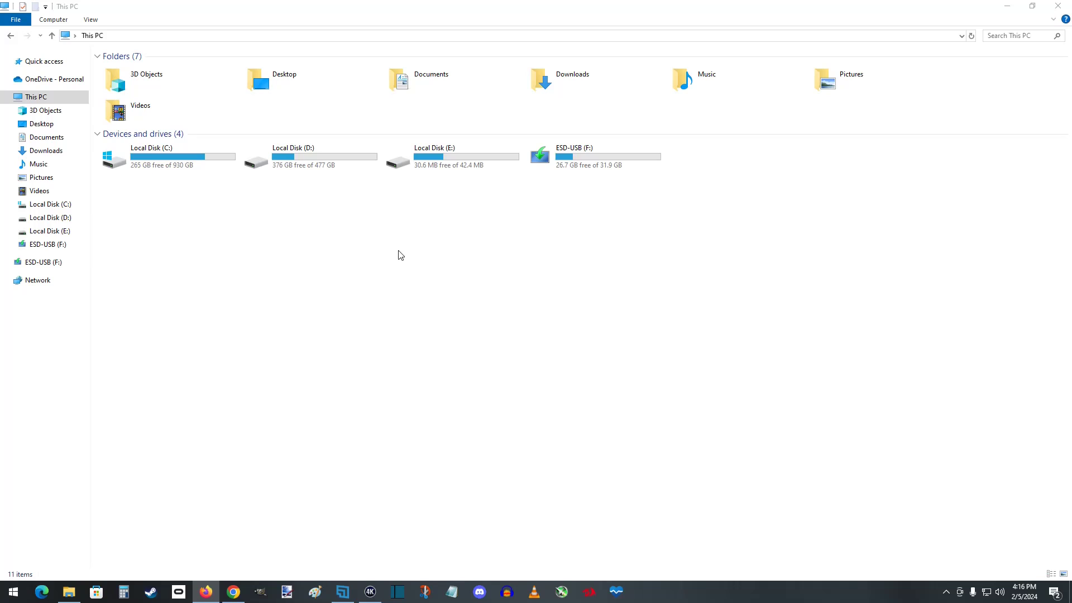
# Bring the This PC window to the front and open the Win+X power-user menu
pyautogui.click(356, 240)
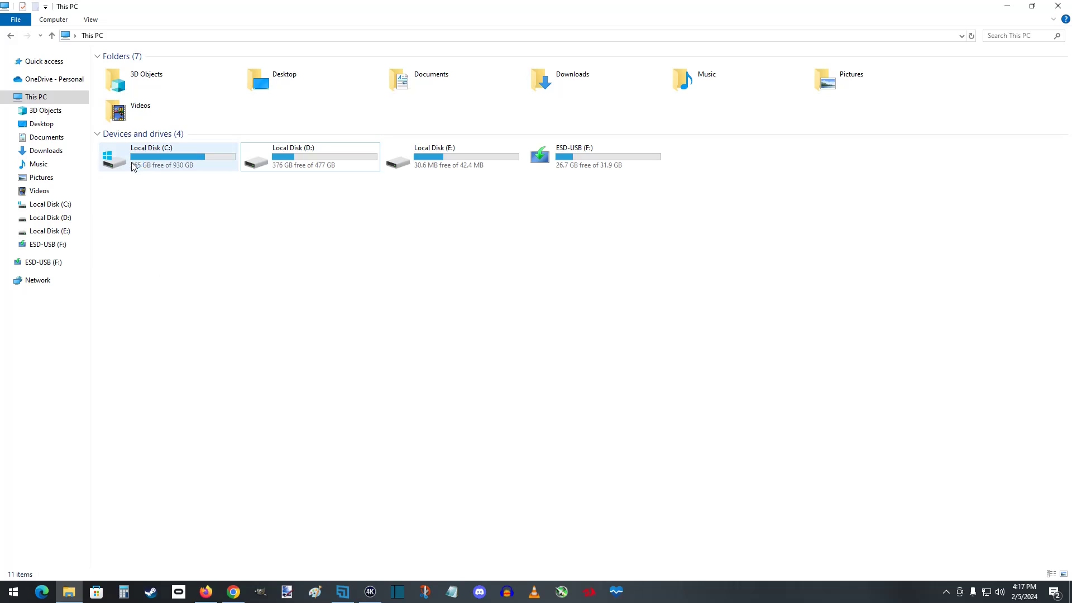
pyautogui.rightClick(20, 594)
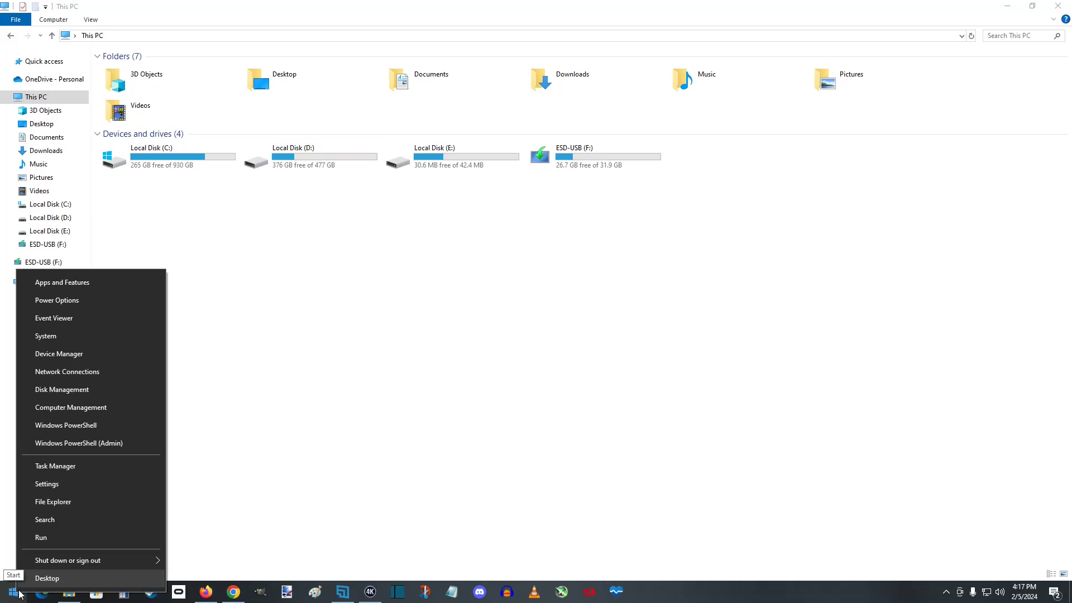
# Search Settings for 'reset this', view Reset this PC, then close it without resetting
pyautogui.click(47, 484)
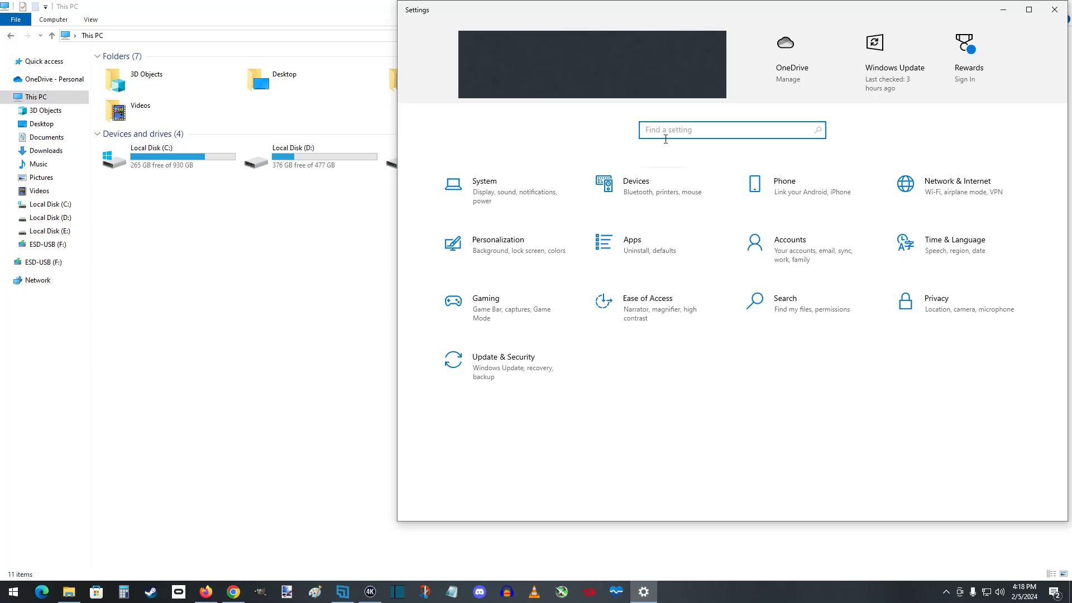
pyautogui.write('reset thgi')
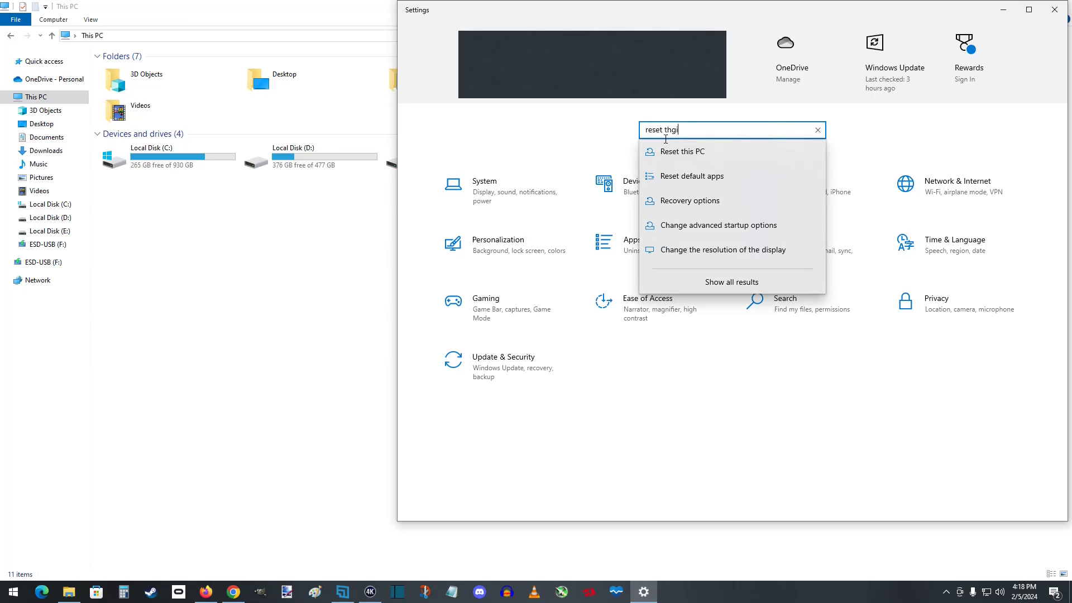
pyautogui.press('BackSpace')
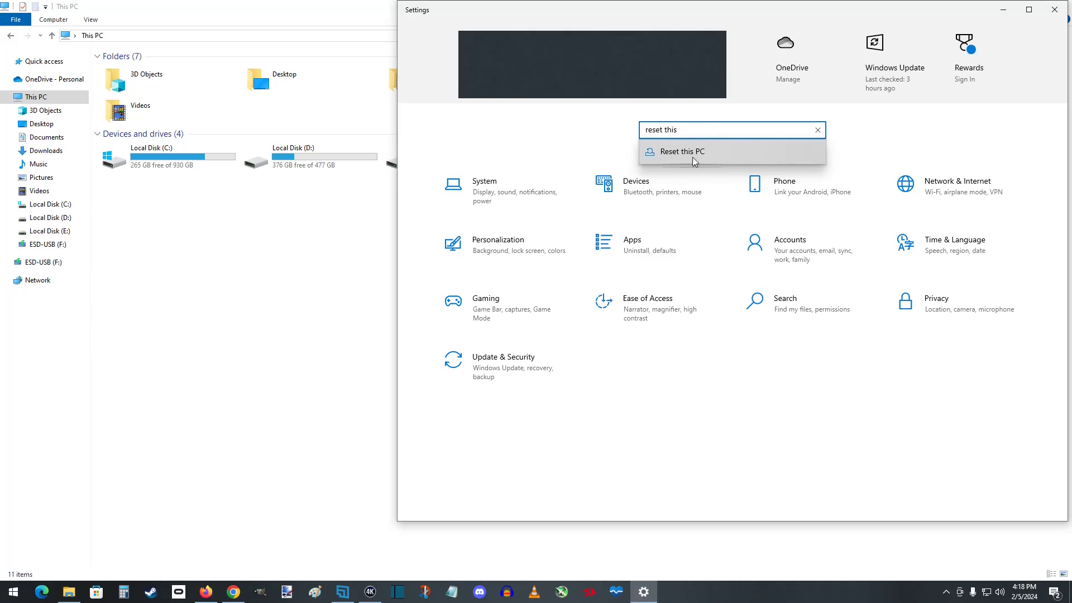
pyautogui.click(682, 152)
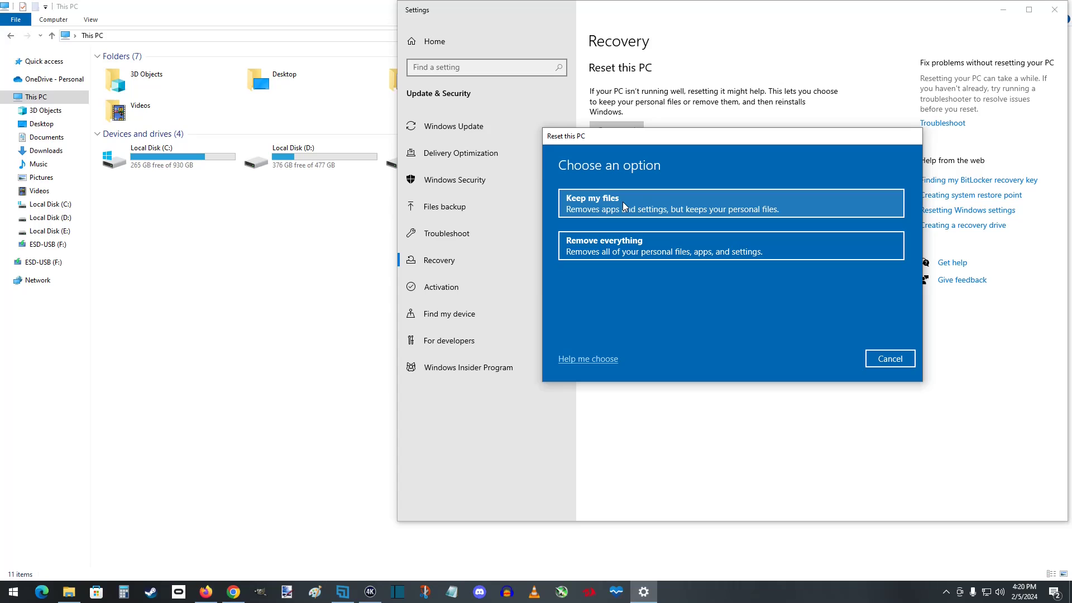
pyautogui.click(622, 202)
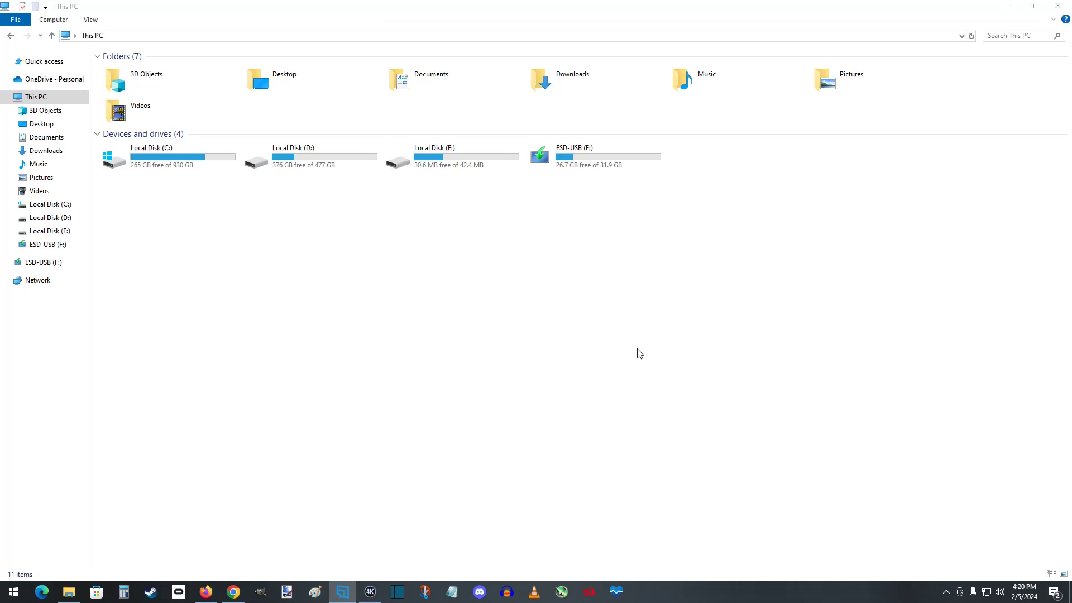
pyautogui.rightClick(12, 592)
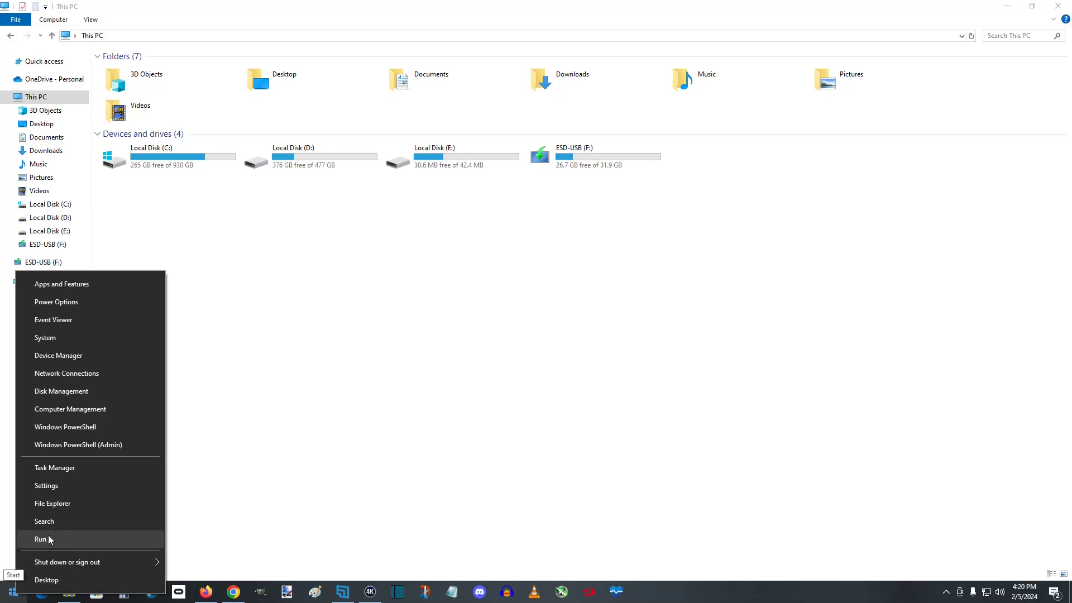
pyautogui.click(13, 594)
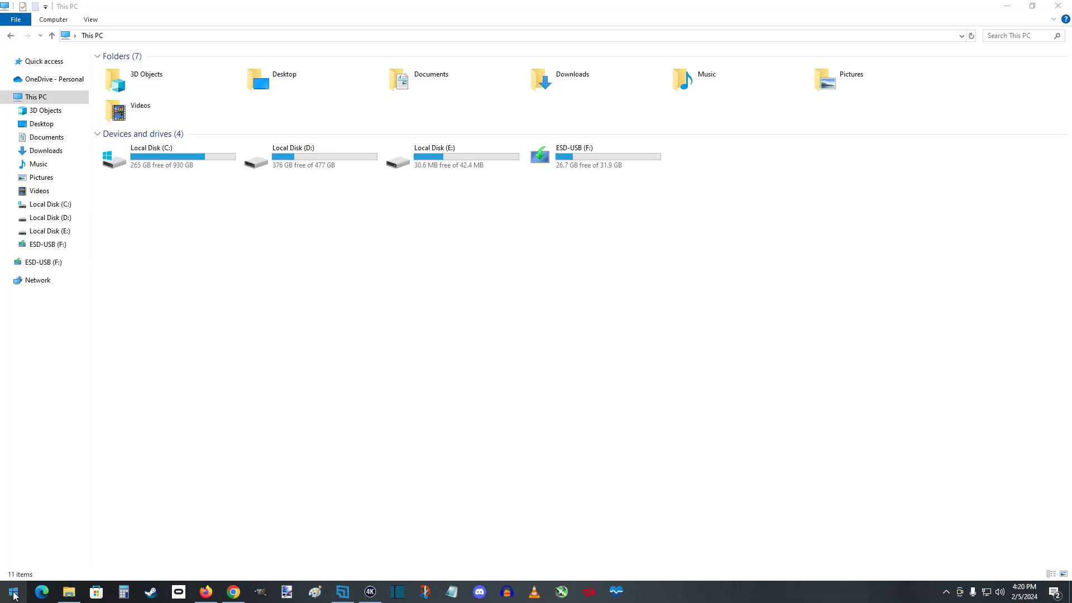
pyautogui.rightClick(14, 595)
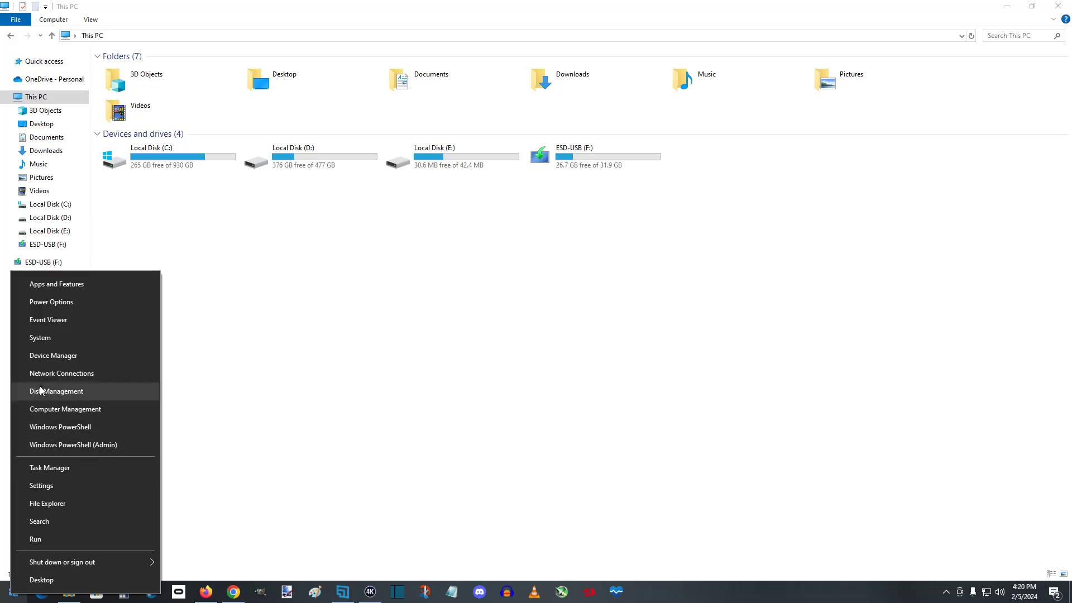
pyautogui.click(52, 490)
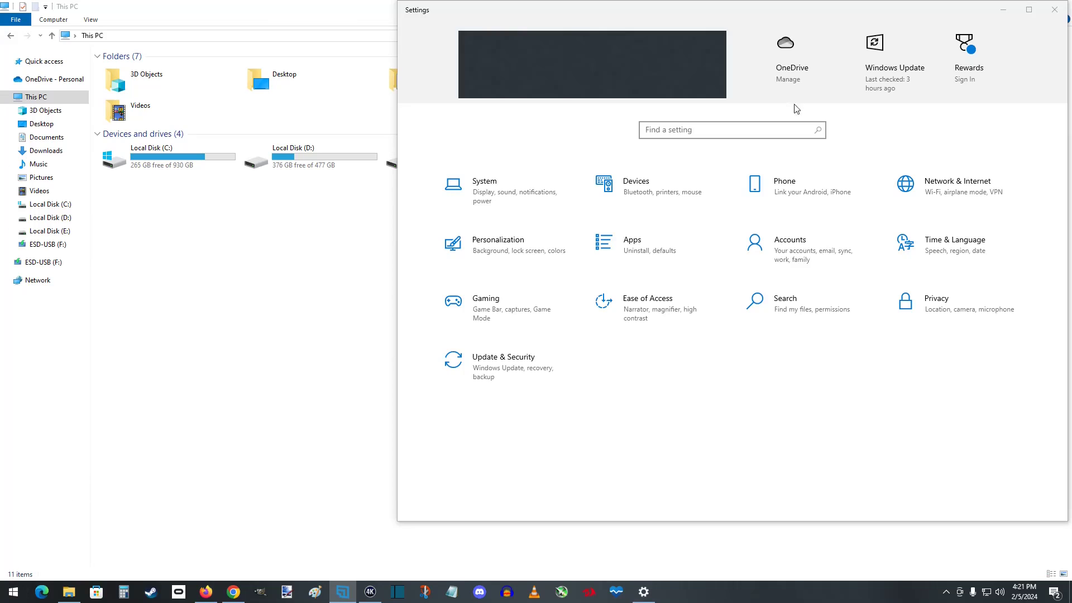
pyautogui.click(683, 129)
pyautogui.write('sleep')
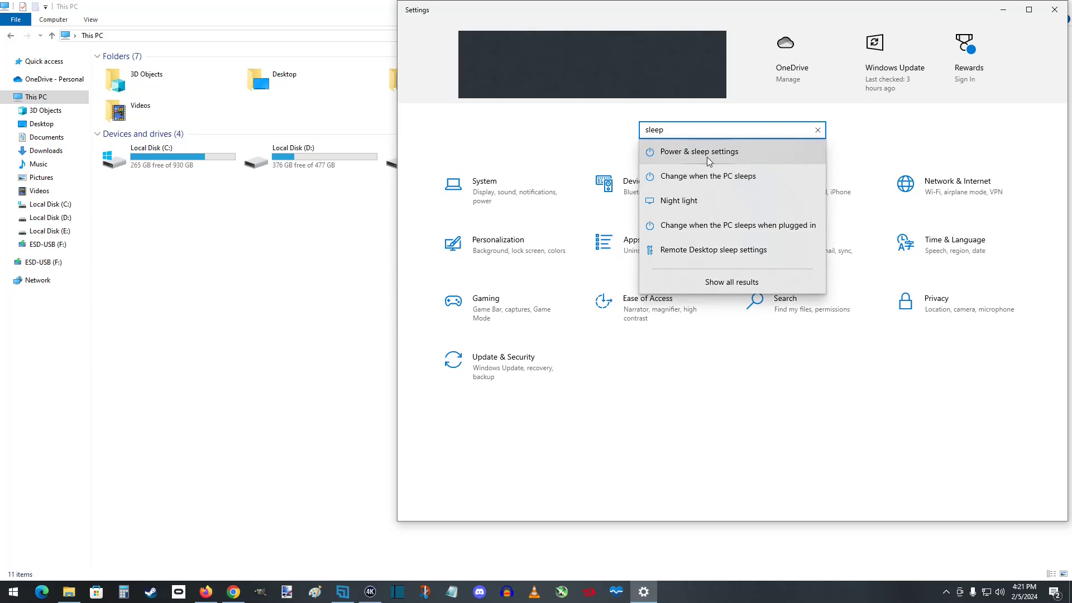
pyautogui.click(713, 161)
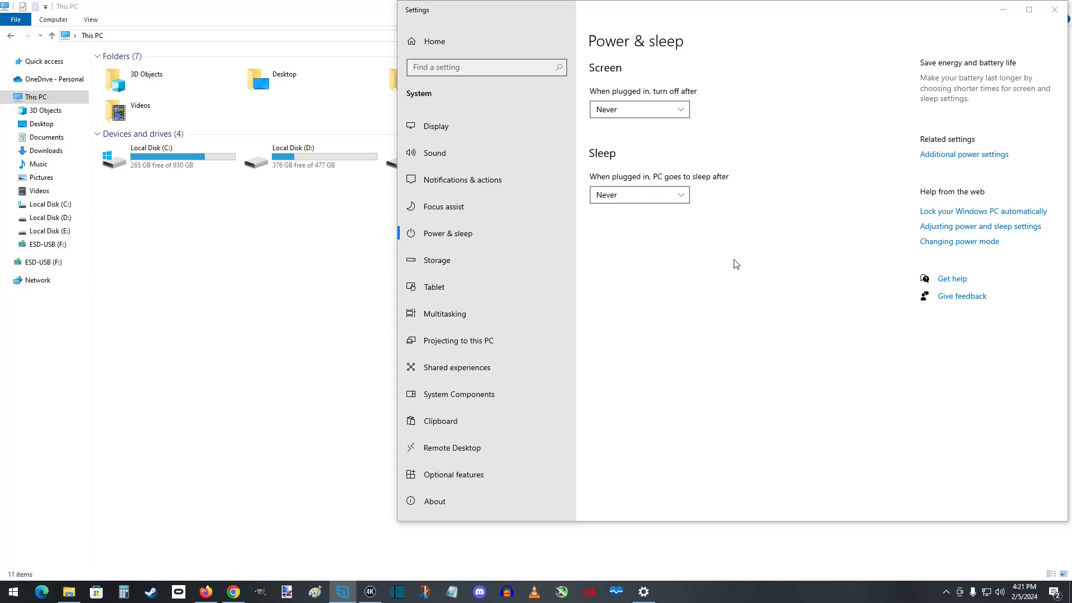
pyautogui.click(1051, 16)
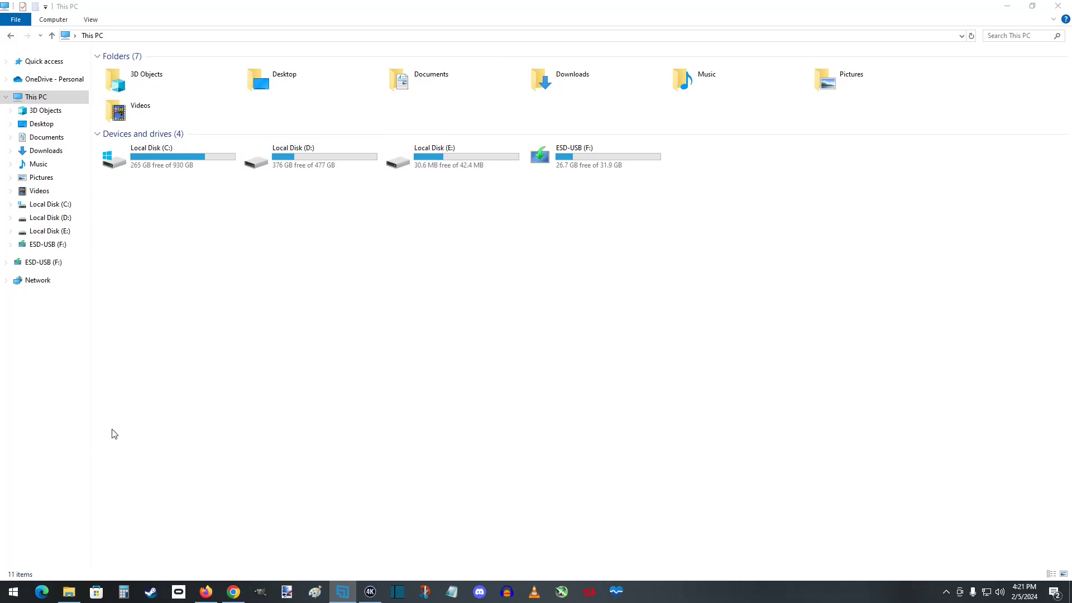
# Open Disk Management and confirm Disk 1 is the Crucial_CT525MX300SSD1 drive in its properties
pyautogui.rightClick(14, 596)
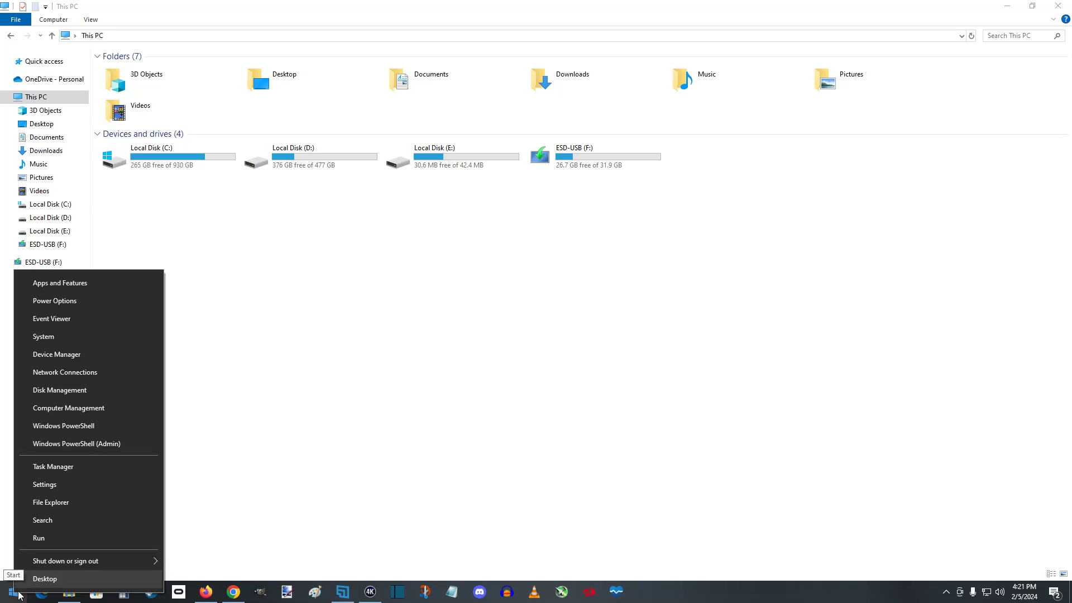
pyautogui.click(52, 393)
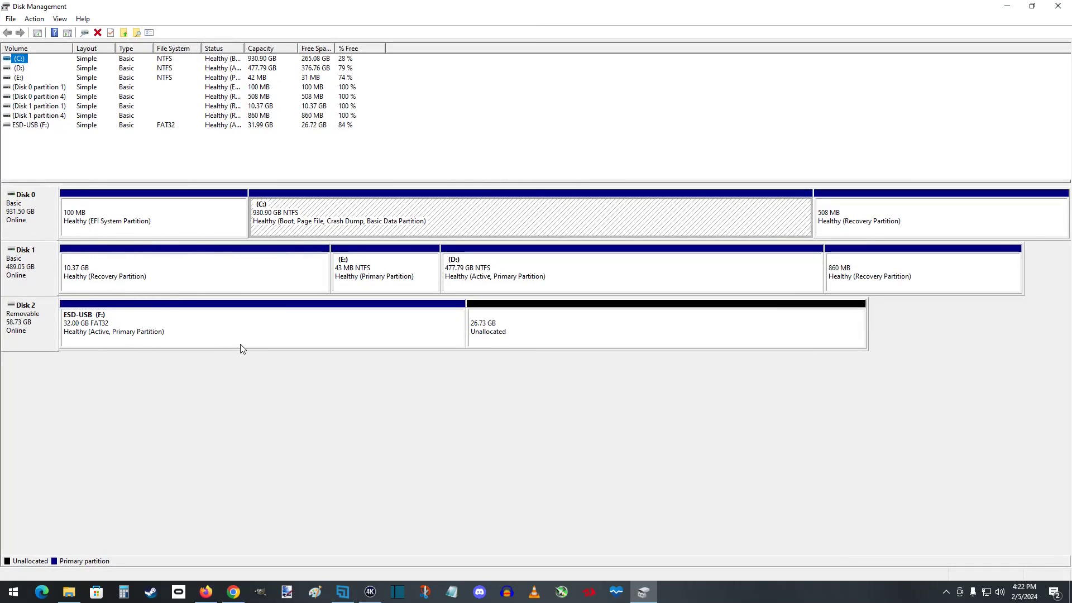
pyautogui.rightClick(32, 278)
pyautogui.click(74, 339)
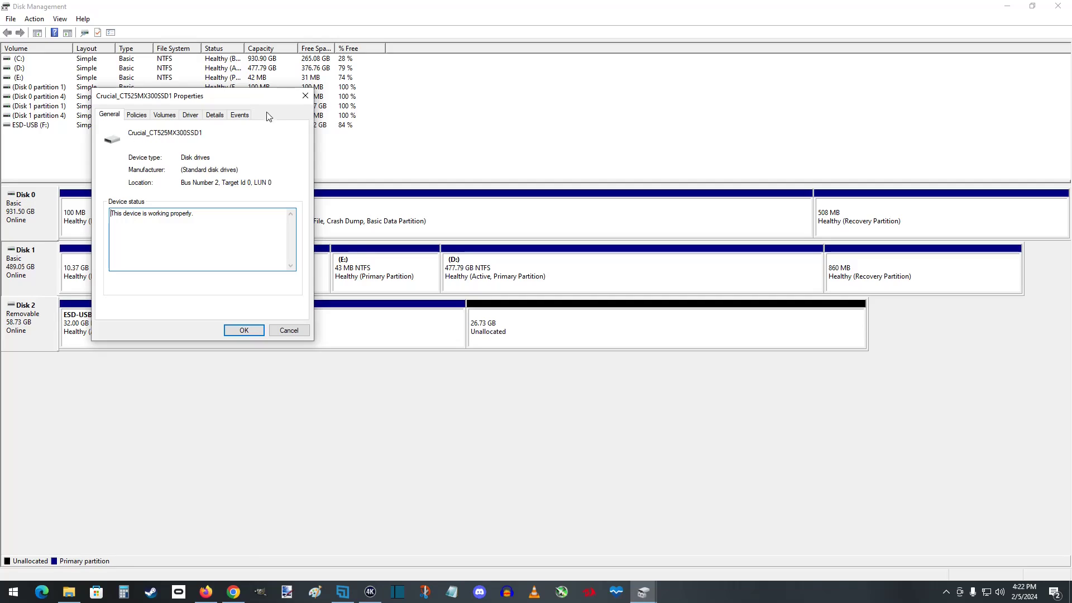
pyautogui.click(305, 95)
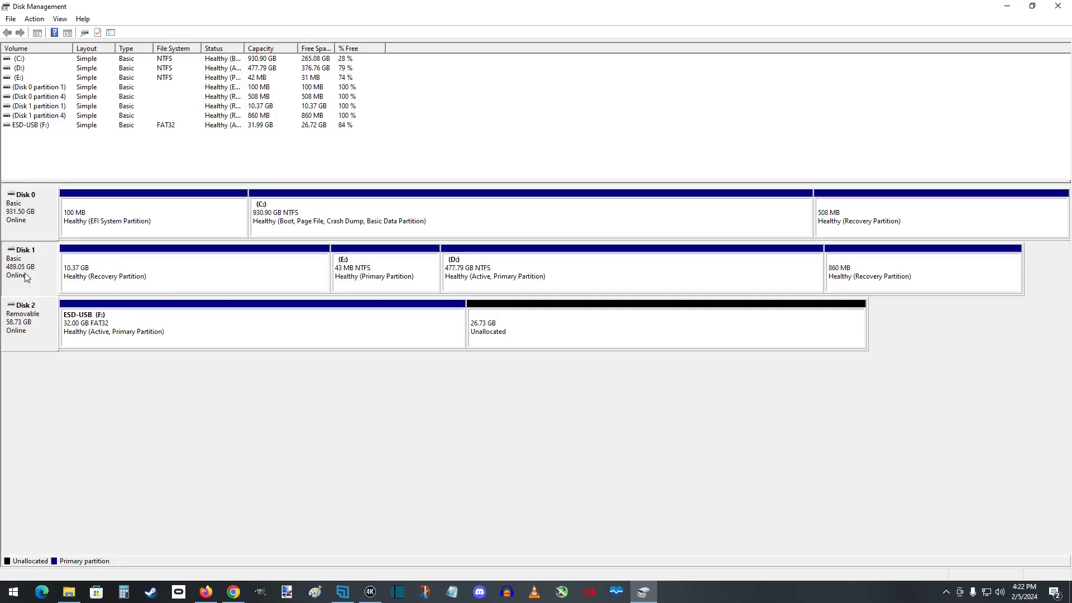
# Launch diskpart from Run, list disks, select disk 1 and run clean
pyautogui.rightClick(9, 593)
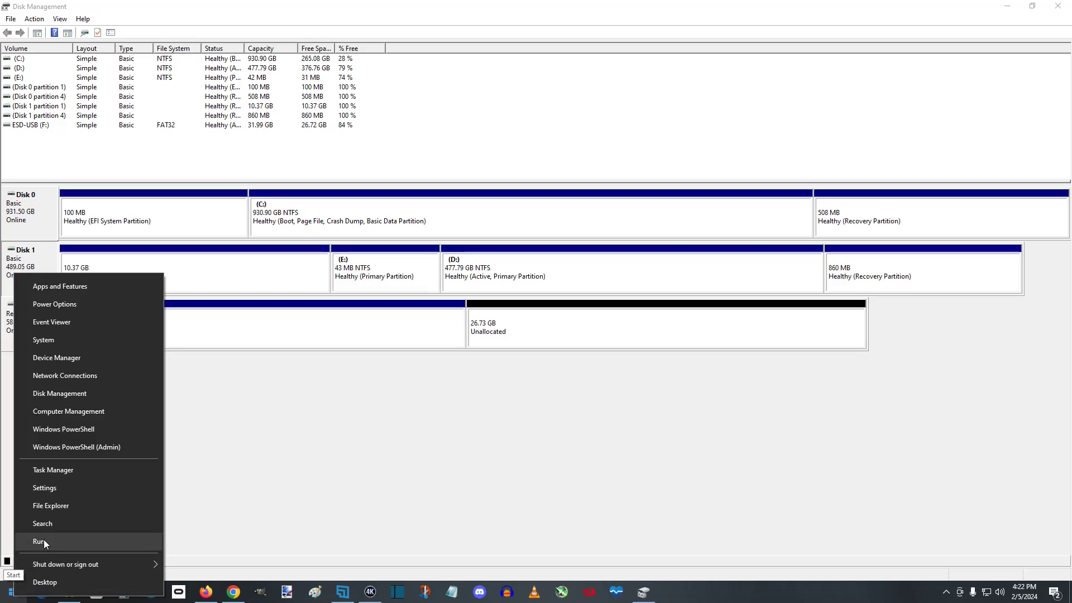
pyautogui.click(48, 541)
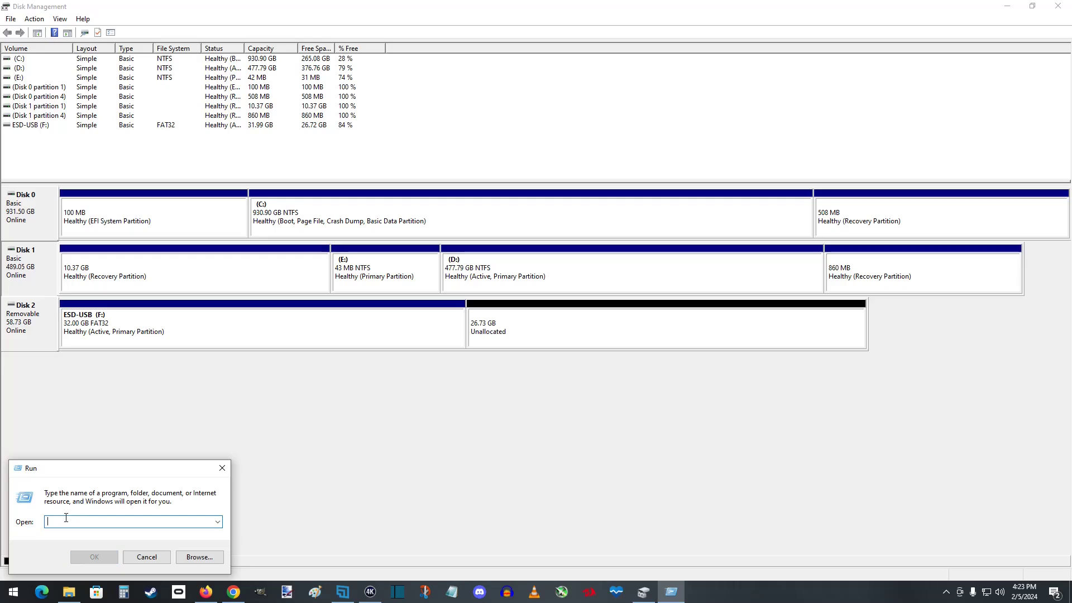
pyautogui.write('disk')
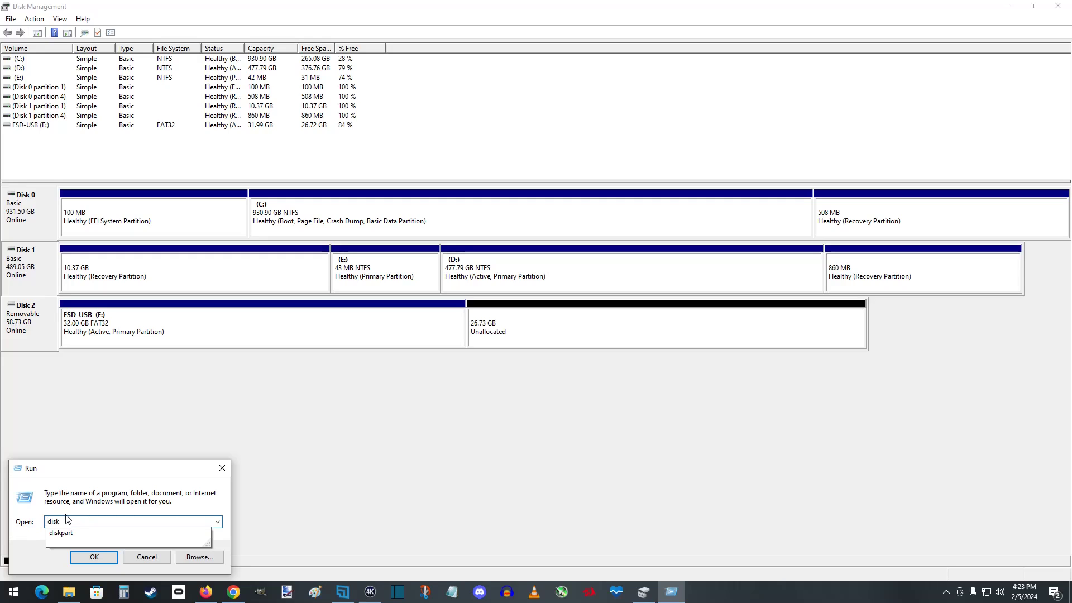
pyautogui.write('part')
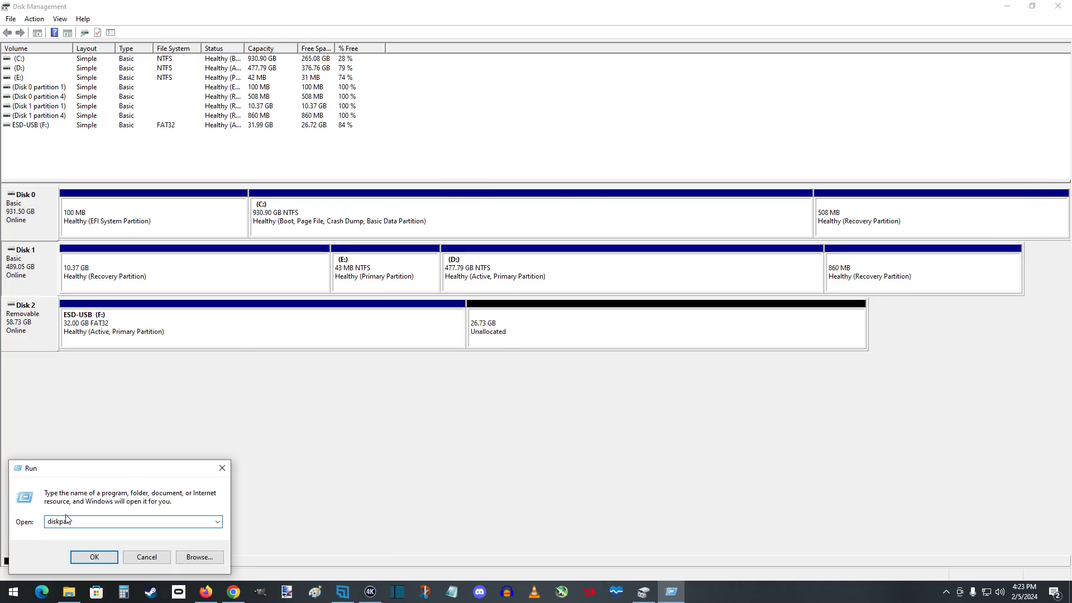
pyautogui.press('Return')
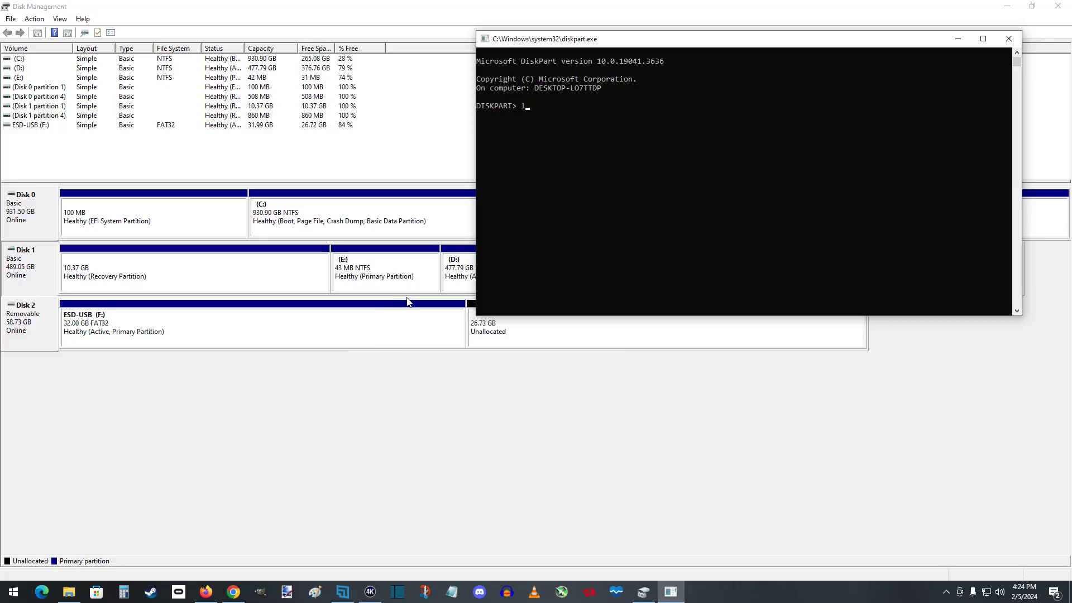
pyautogui.press('Return')
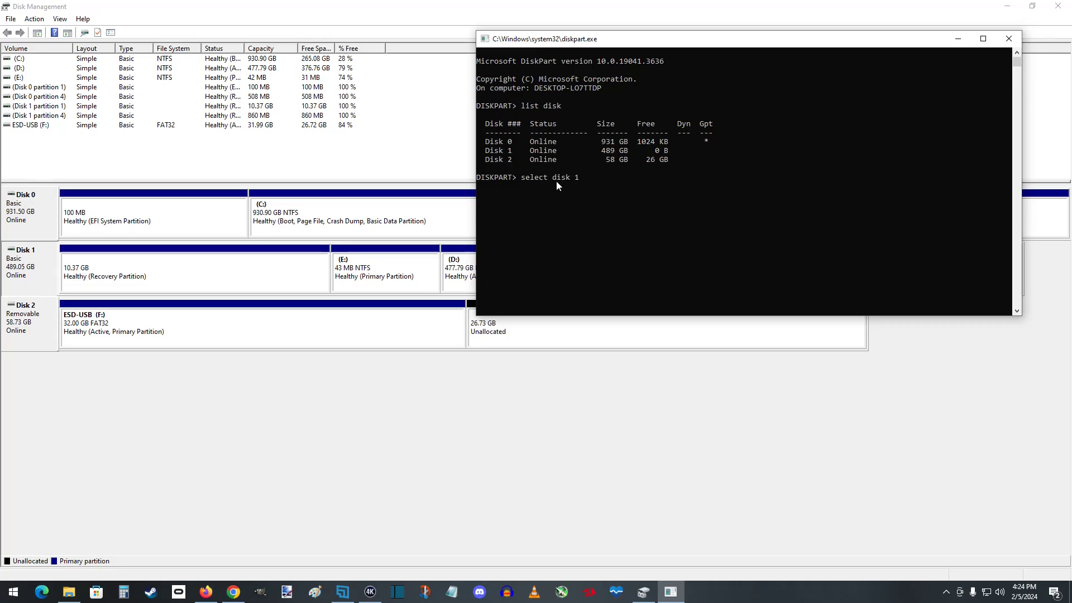
pyautogui.press('Return')
pyautogui.write('clean')
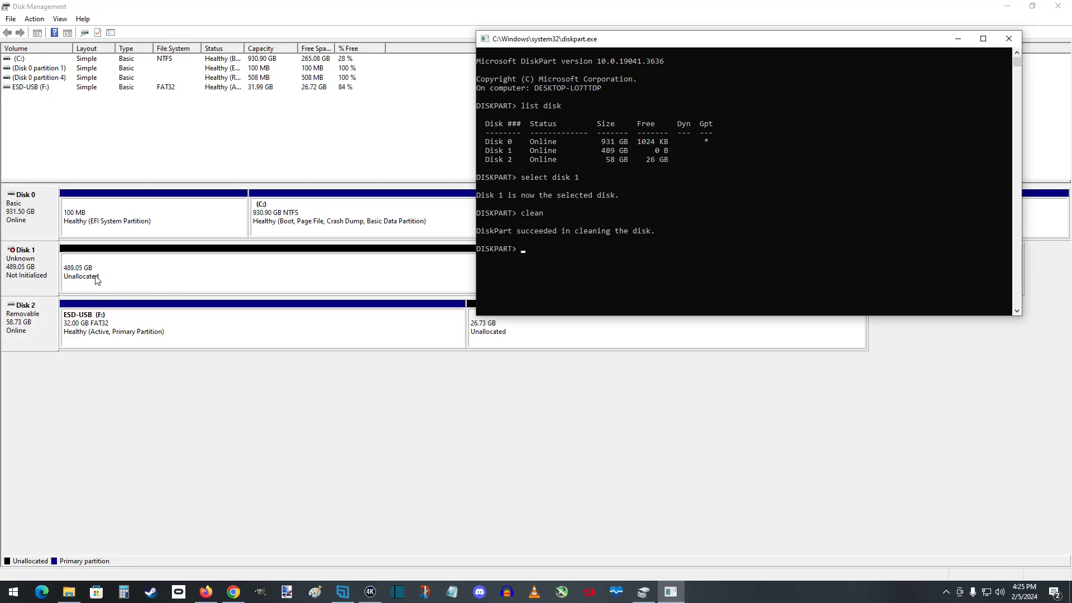
# Initialize the cleaned Disk 1 with the GPT partition style
pyautogui.click(77, 595)
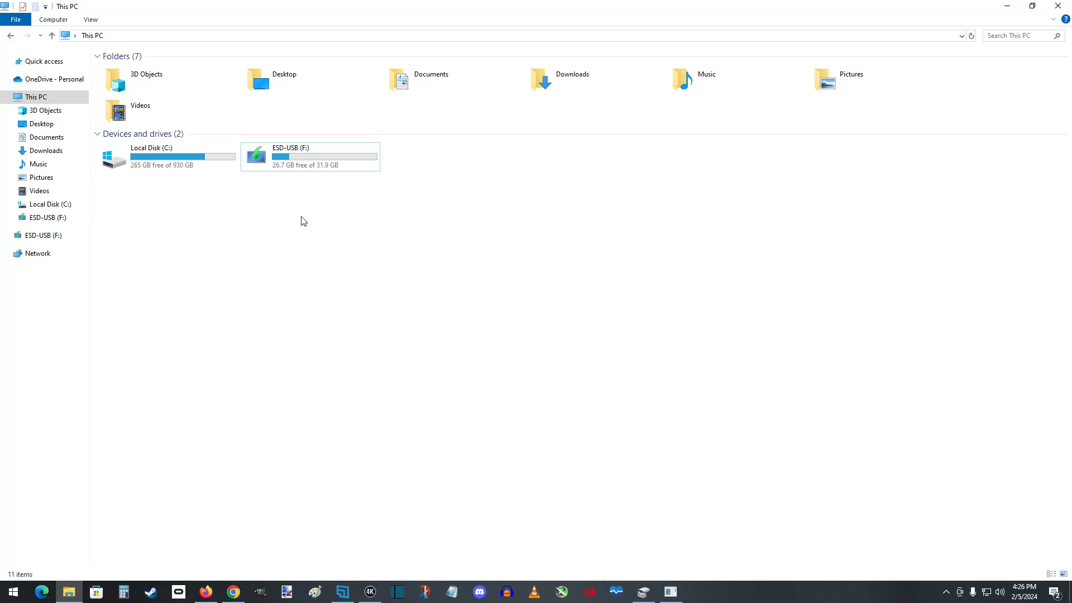
pyautogui.click(644, 593)
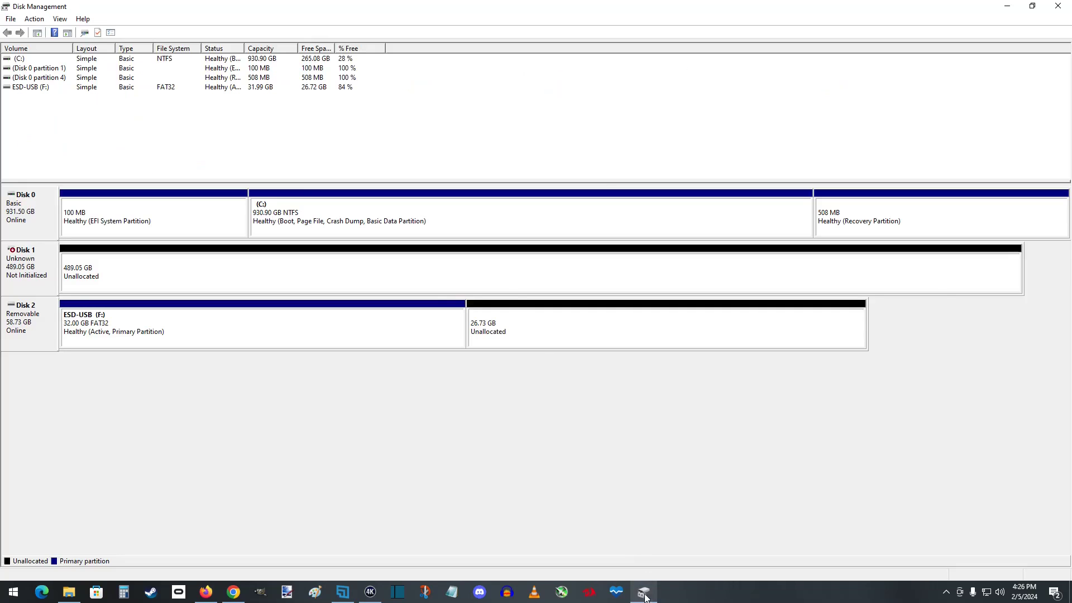
pyautogui.rightClick(29, 278)
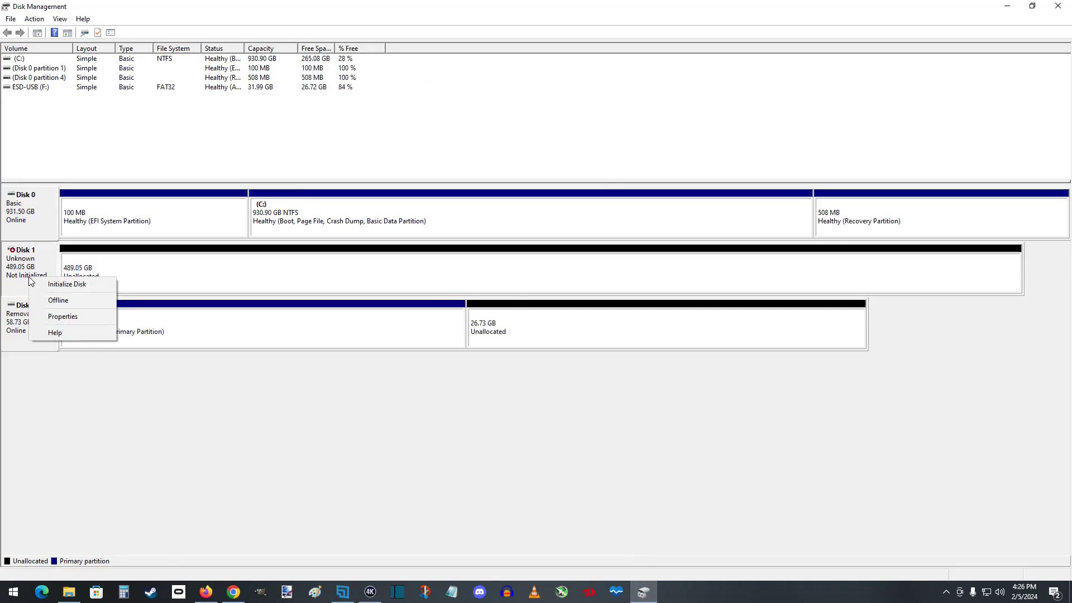
pyautogui.click(88, 286)
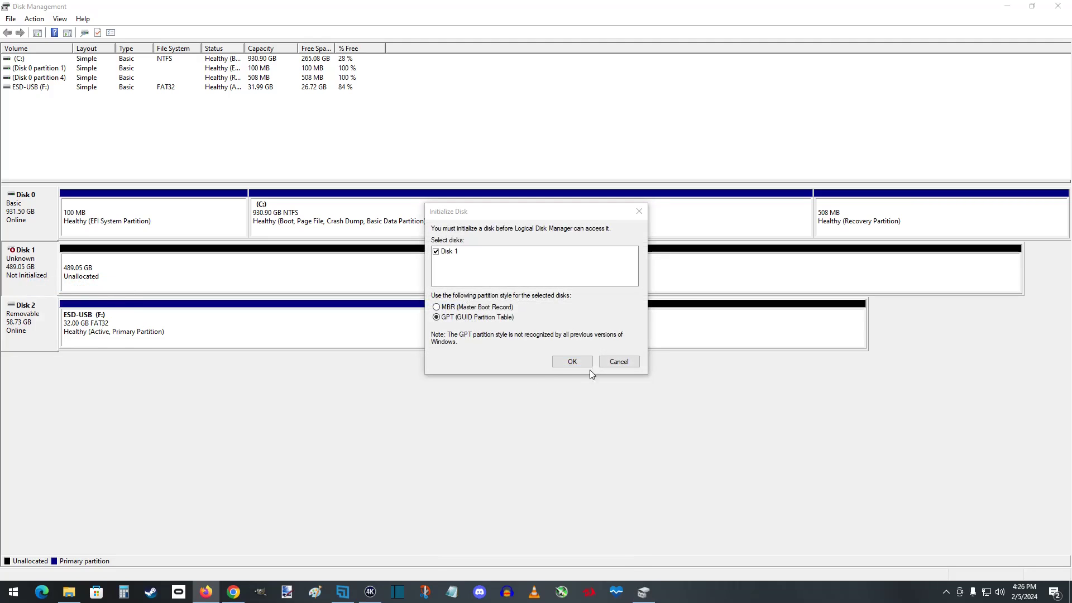
pyautogui.click(572, 363)
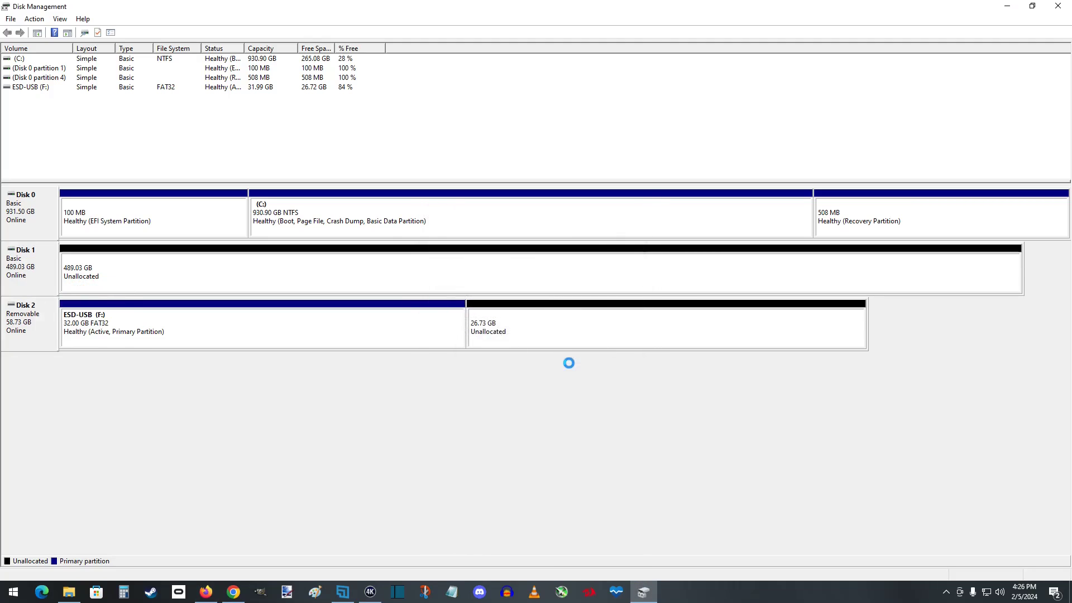
# Create a full-size 500769 MB simple volume as drive D:, quick-formatted as NTFS
pyautogui.rightClick(108, 280)
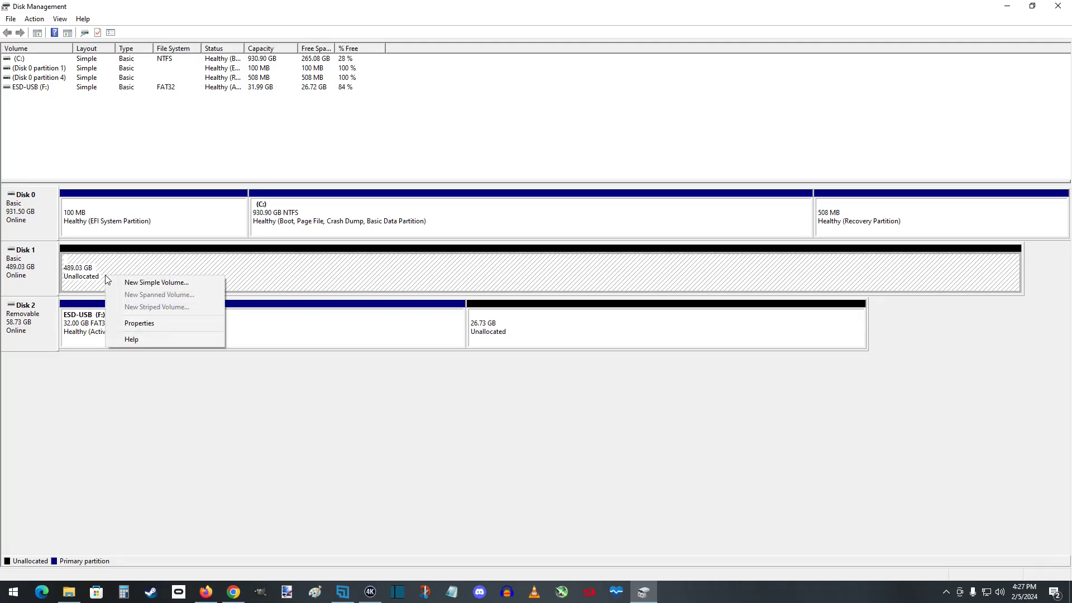
pyautogui.click(160, 283)
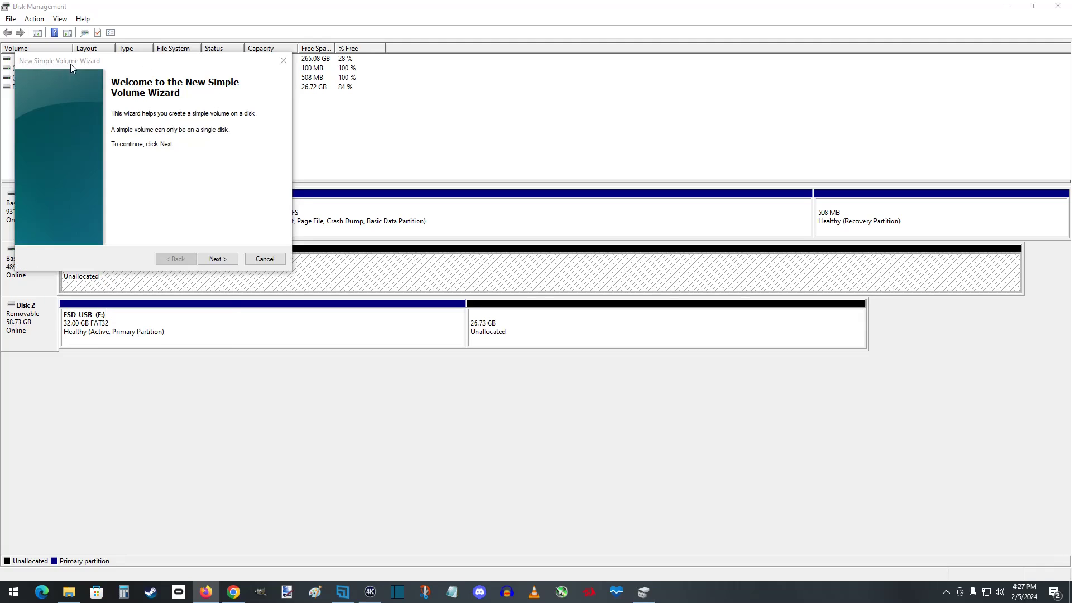
pyautogui.click(230, 260)
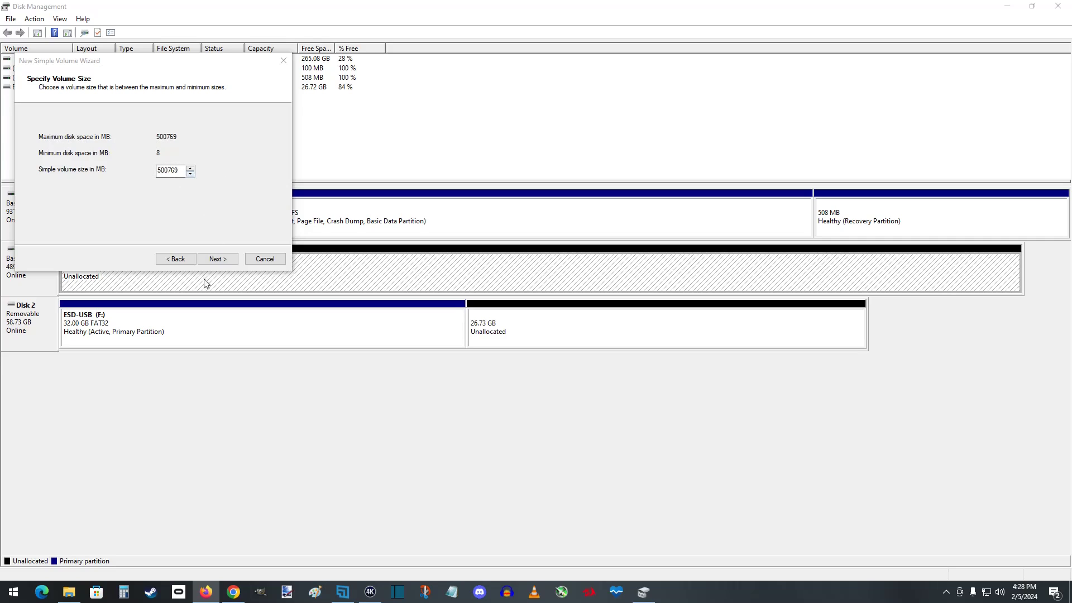
pyautogui.click(218, 260)
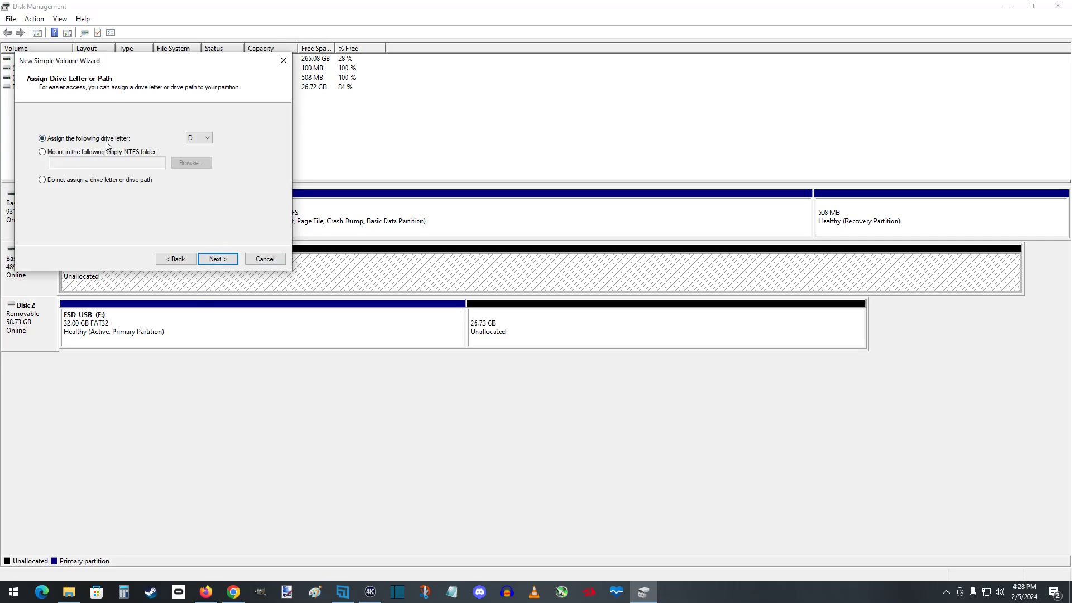
pyautogui.click(219, 260)
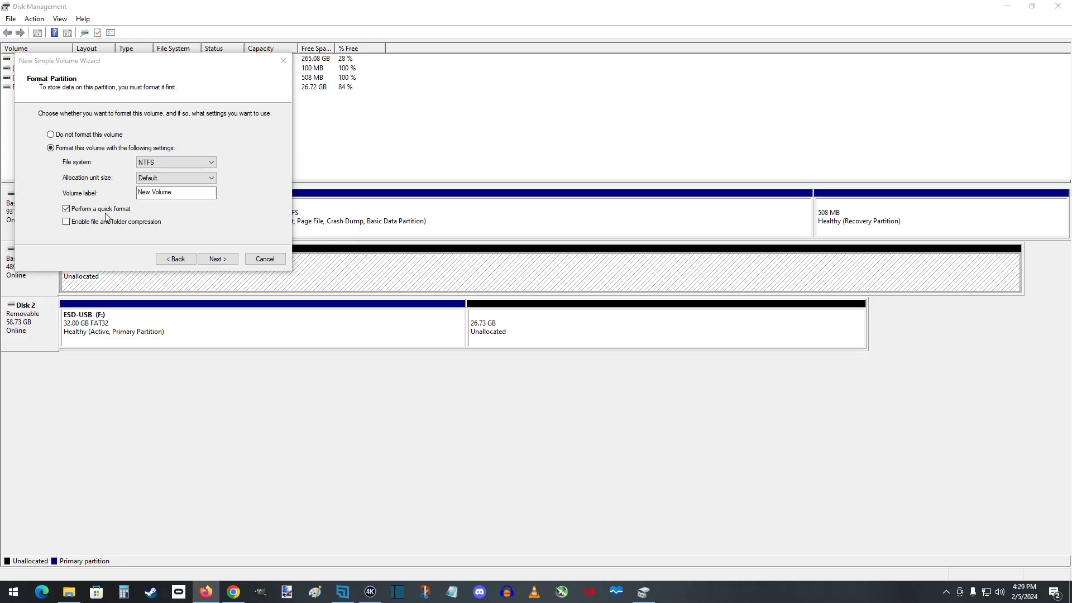
pyautogui.click(214, 260)
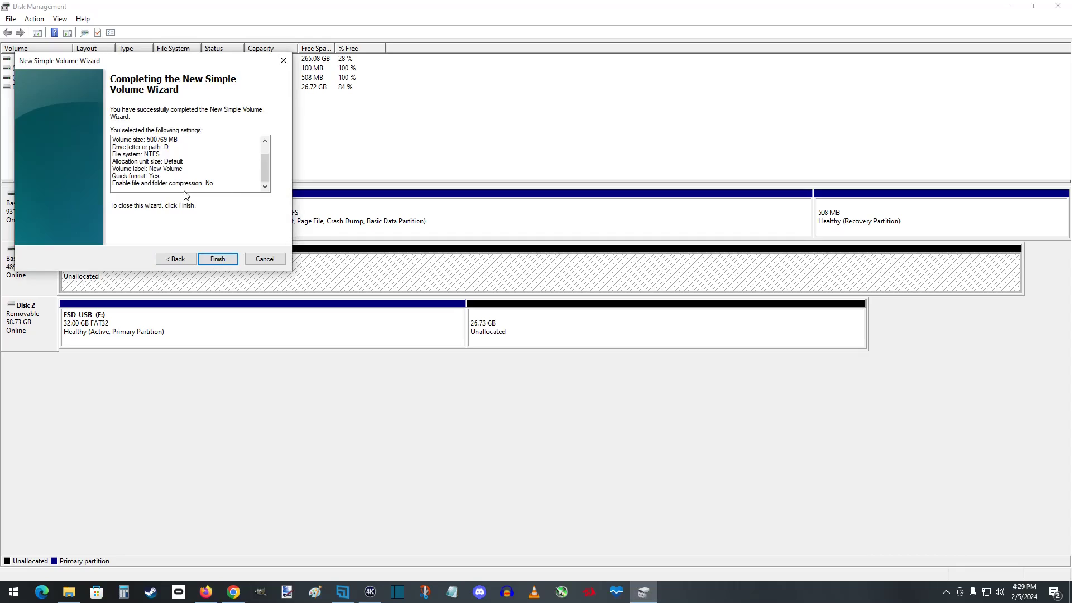
pyautogui.scroll(-3, 157, 161)
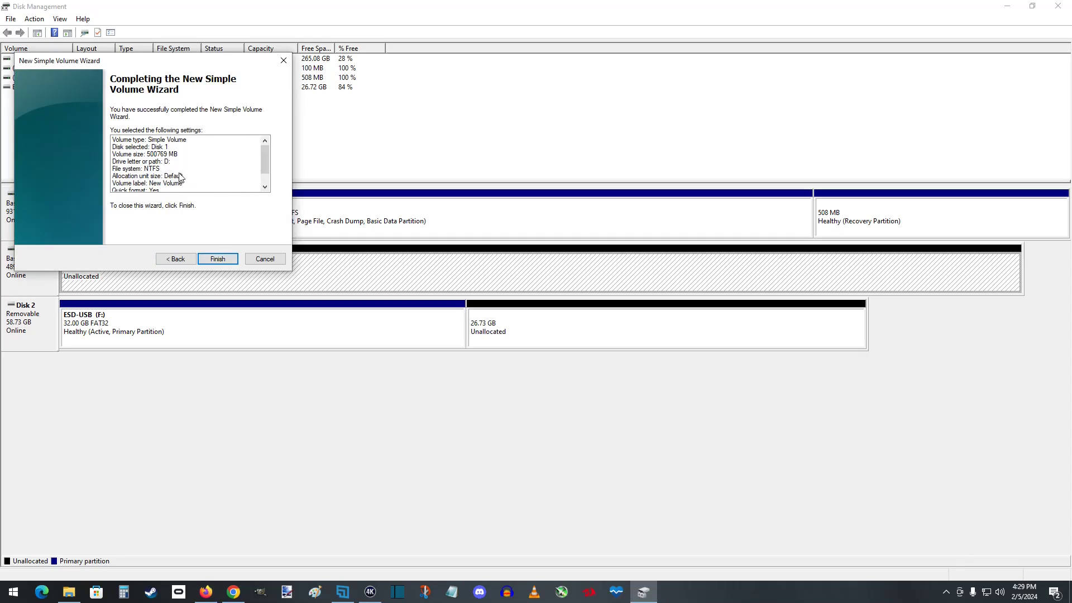
pyautogui.click(218, 259)
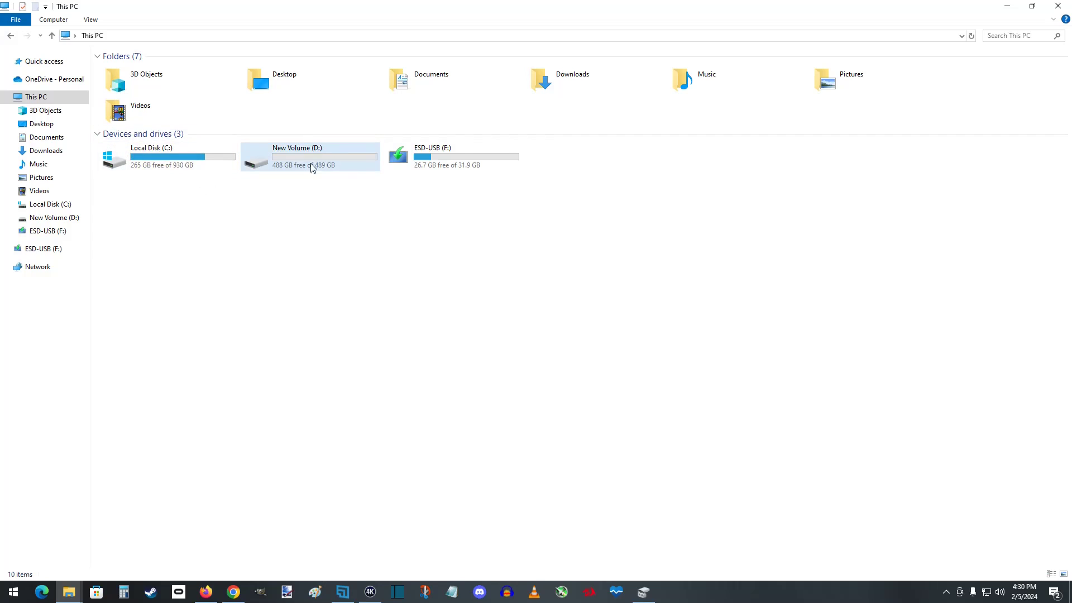
# Rename the D: drive to 'Crucial SSD' and open it to confirm it's empty
pyautogui.rightClick(295, 155)
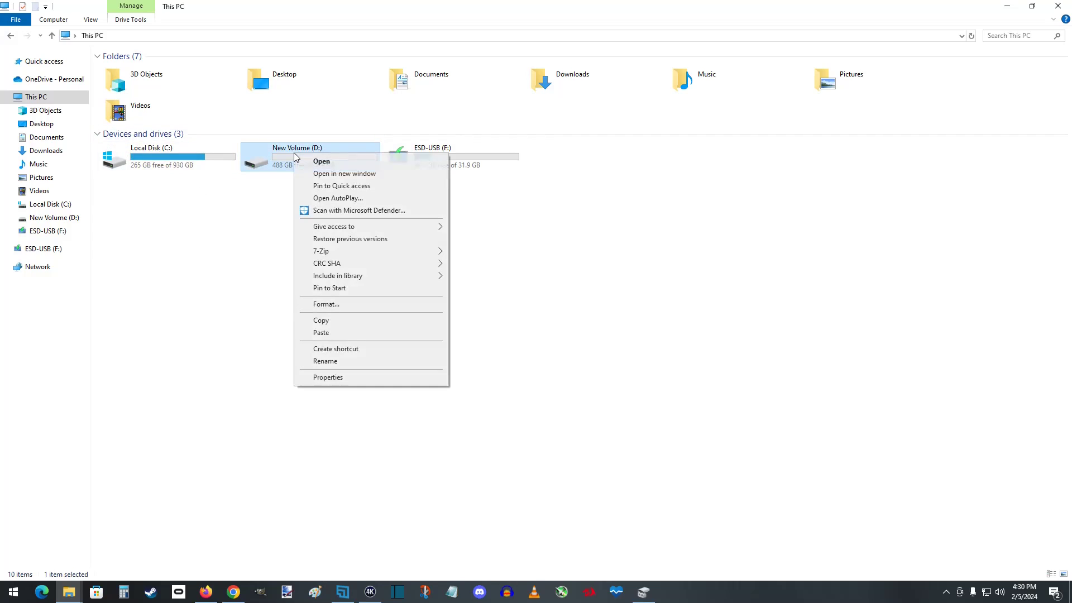
pyautogui.click(333, 361)
pyautogui.write('C')
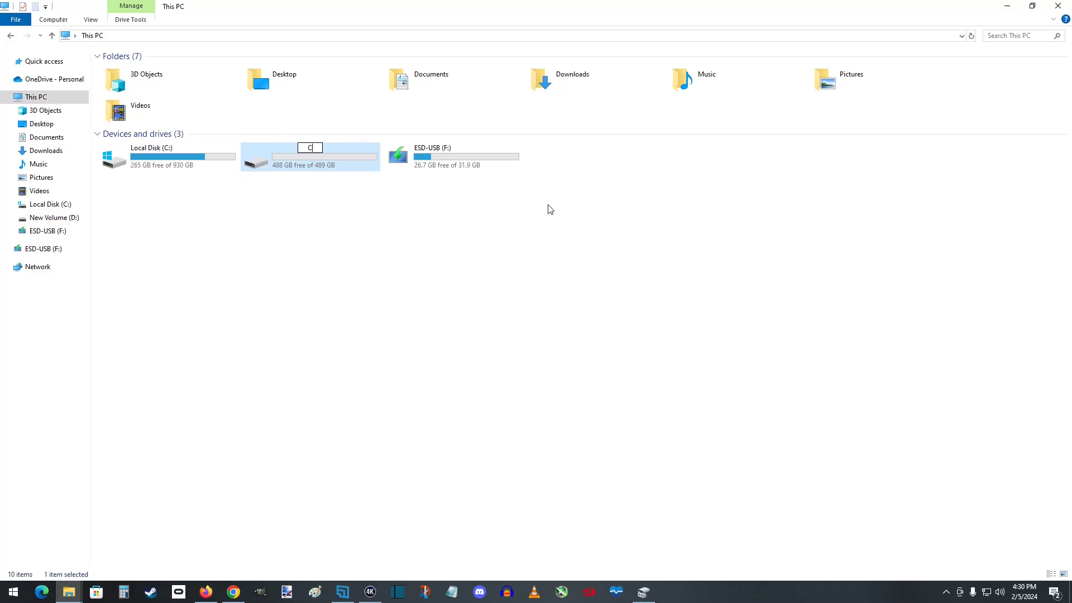
pyautogui.write('rucial SSD')
pyautogui.press('Return')
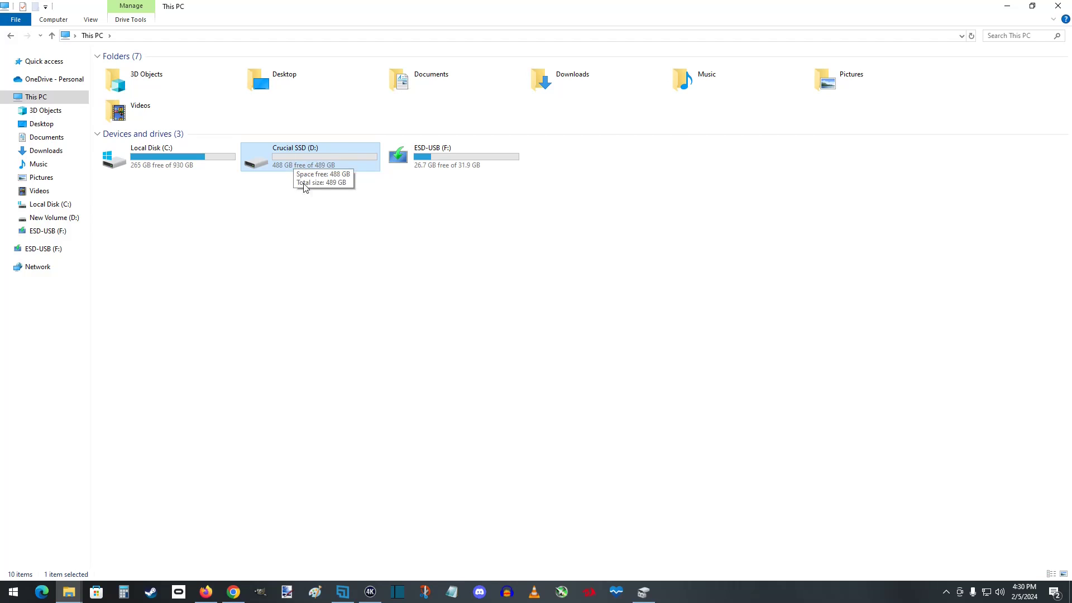
pyautogui.doubleClick(356, 162)
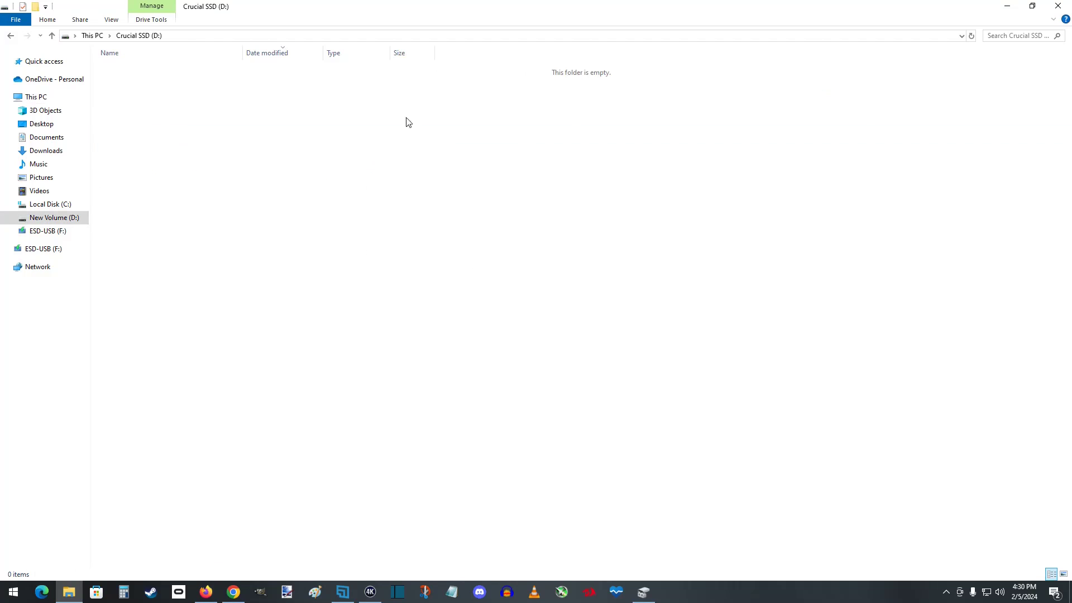